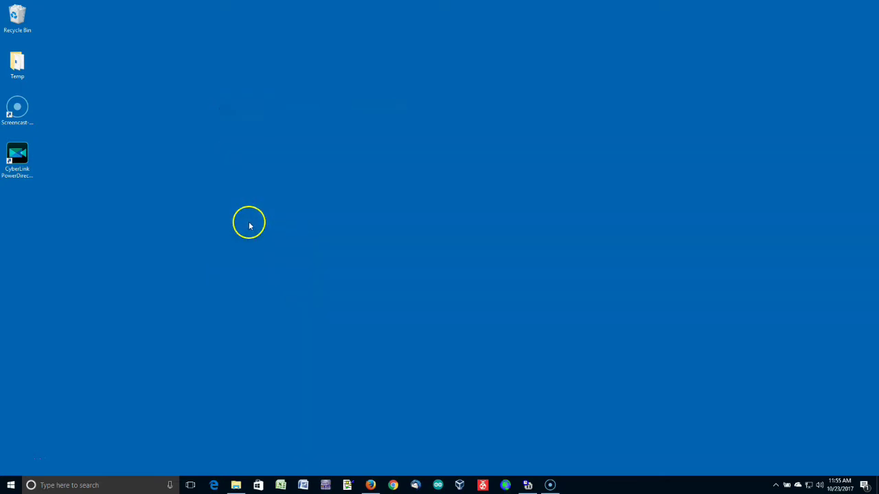
Step: Restore Firefox to show the Connect Systems CS580 software download page
left_click(370, 486)
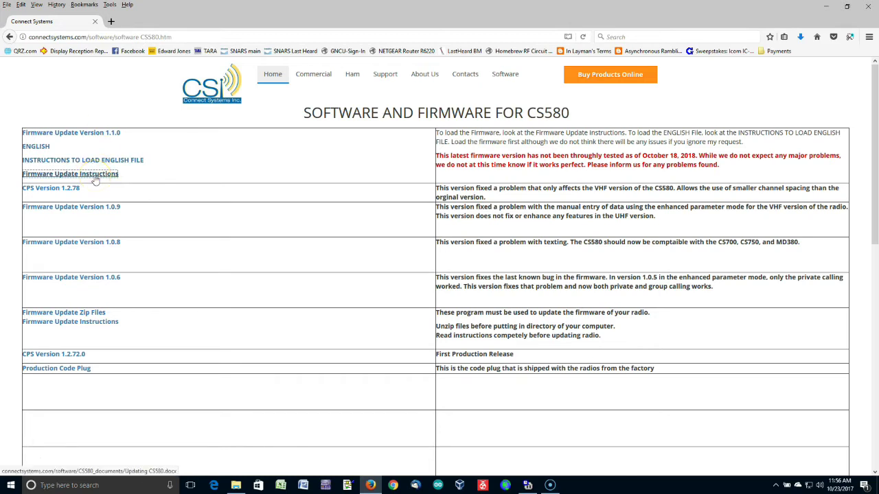
Step: Open 'Updating CS580-2.docx' in Word and zoom it to 150%
left_click(132, 141)
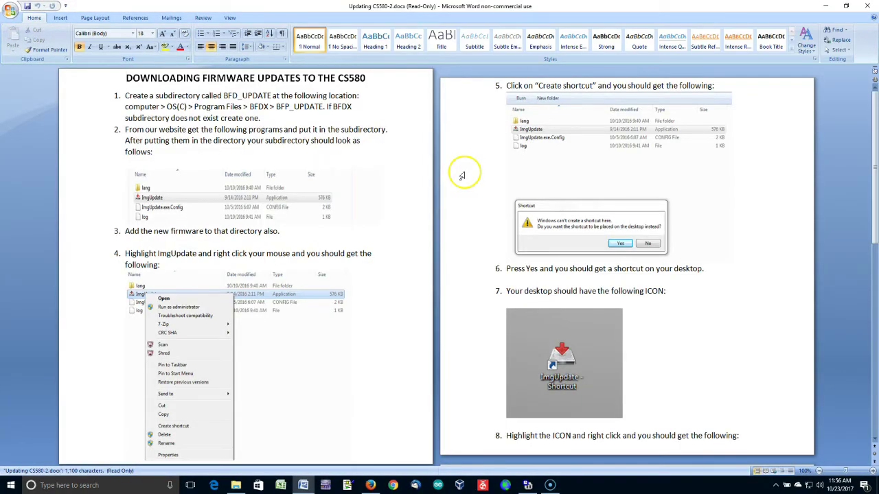
left_click(231, 18)
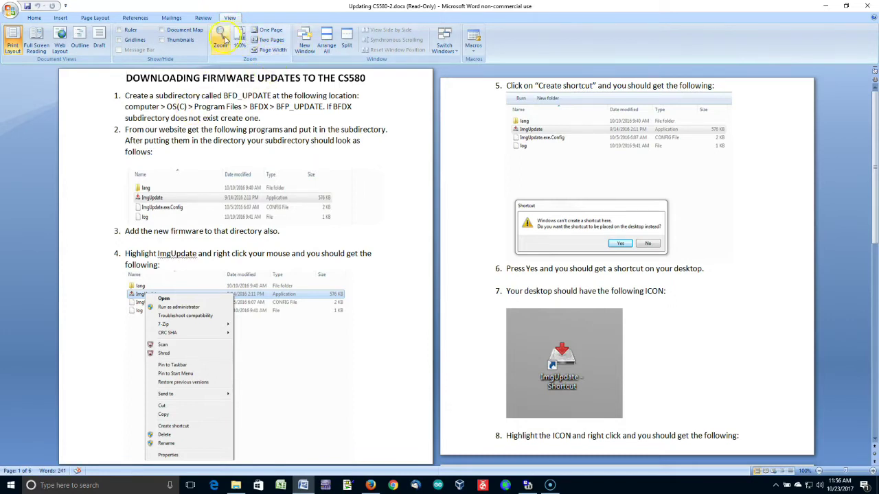
left_click(223, 38)
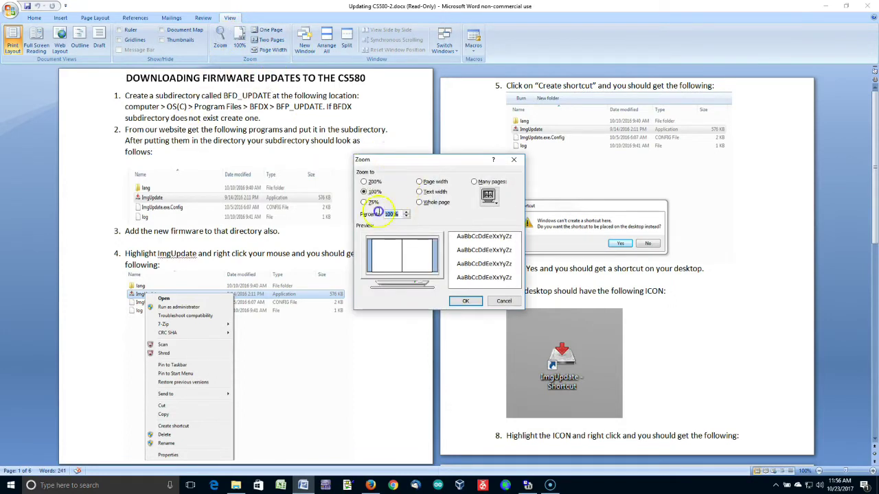
type("150")
key("Return")
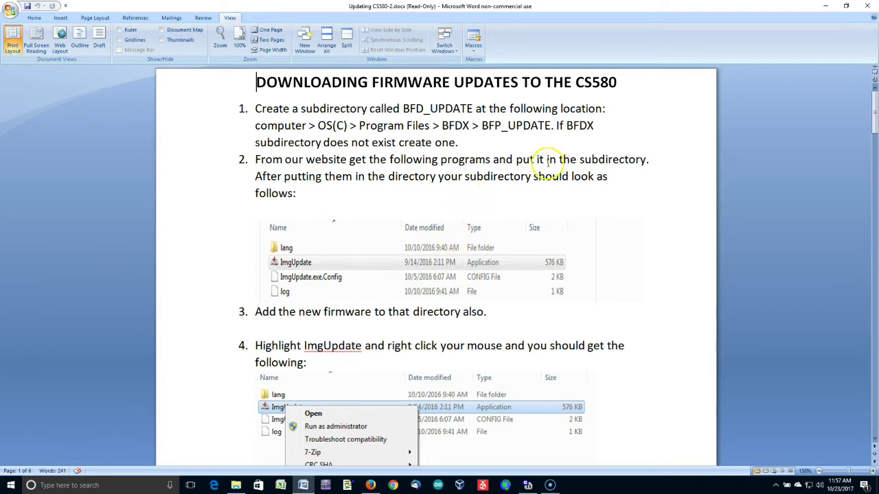
Step: Minimize Word and Firefox and restore the File Explorer window
left_click(827, 9)
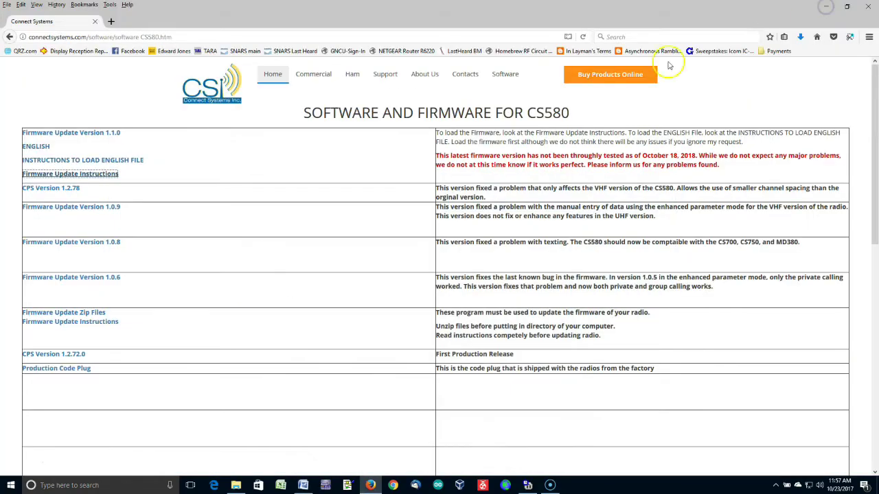
left_click(828, 7)
left_click(235, 486)
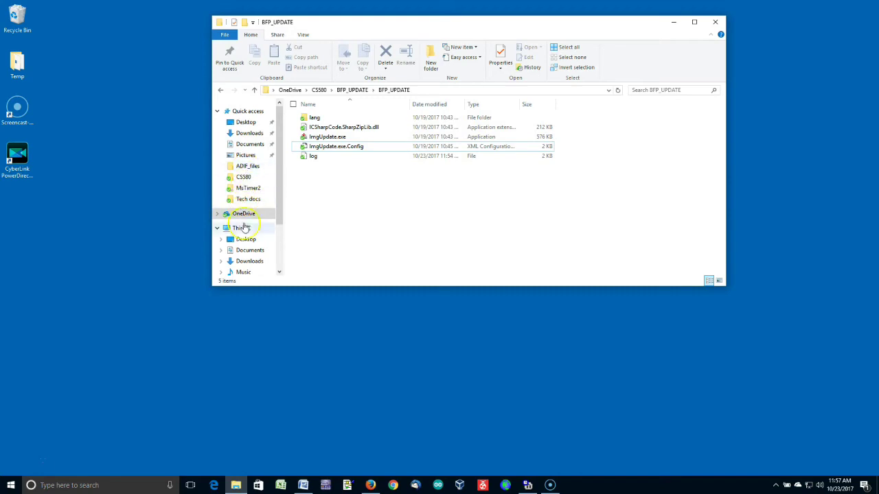
Step: Go to OneDrive > CS580 > BFP_UPDATE > BFP_UPDATE and select ImgUpdate.exe
left_click(243, 214)
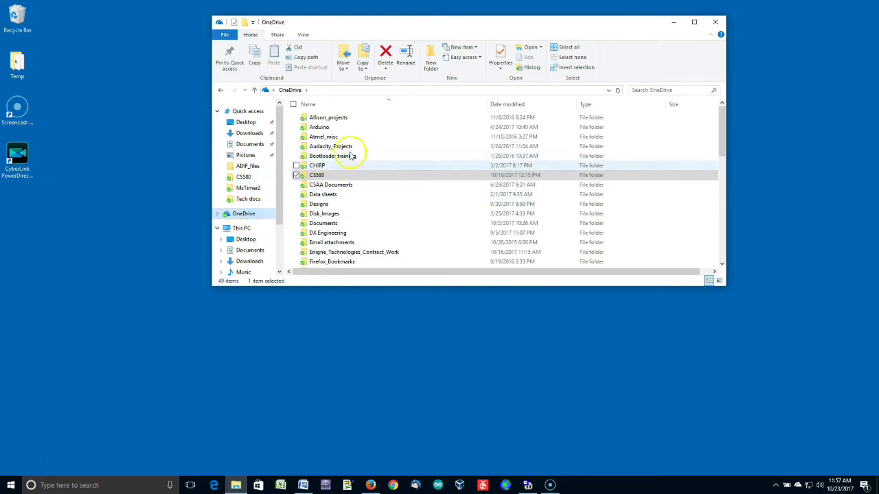
double_click(355, 175)
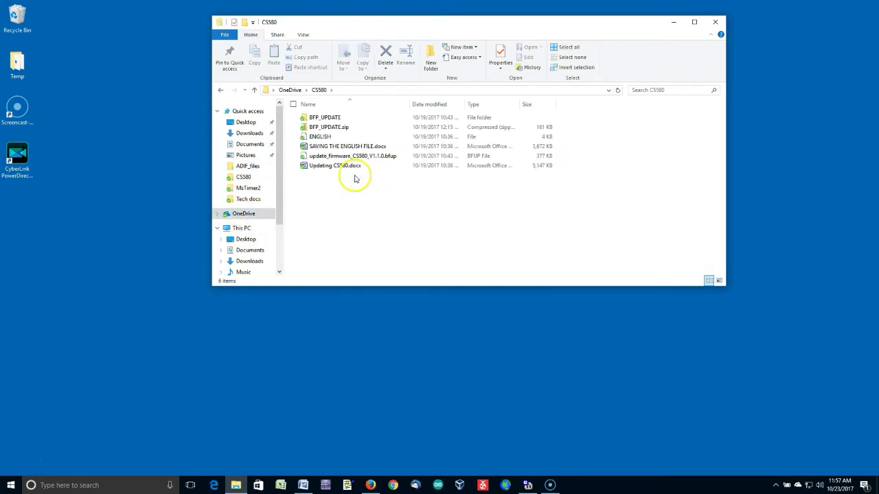
double_click(343, 120)
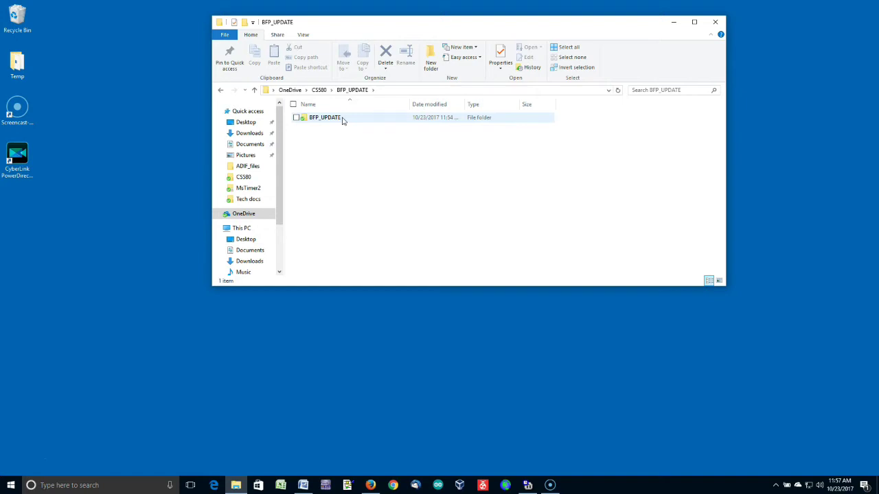
double_click(343, 120)
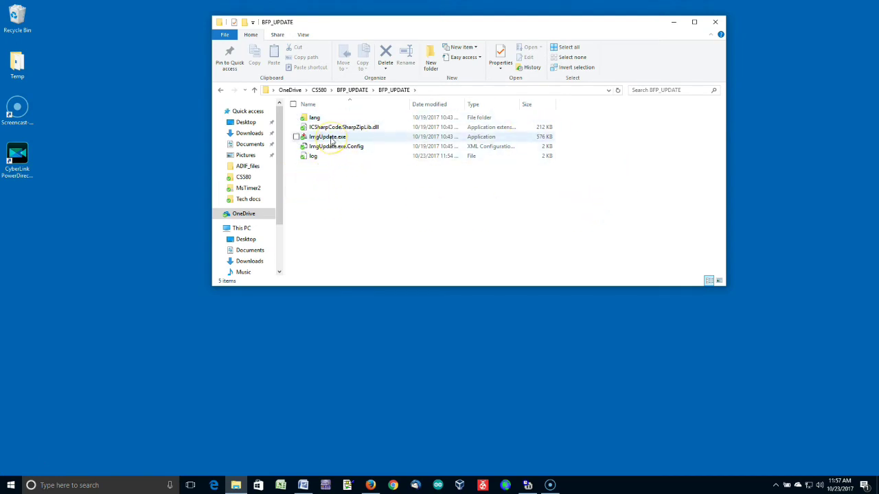
mouse_move(331, 139)
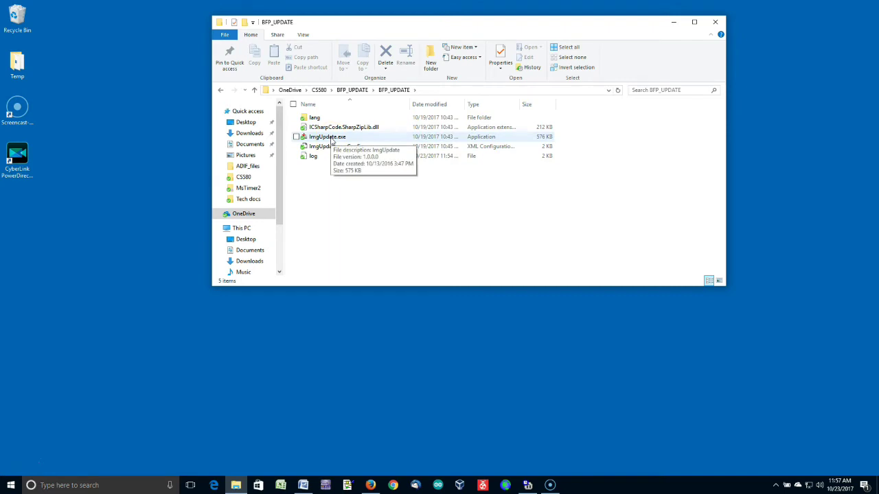
left_click(332, 139)
Step: Create an ImgUpdate.exe shortcut, move it onto the desktop, and return to CS580
right_click(331, 137)
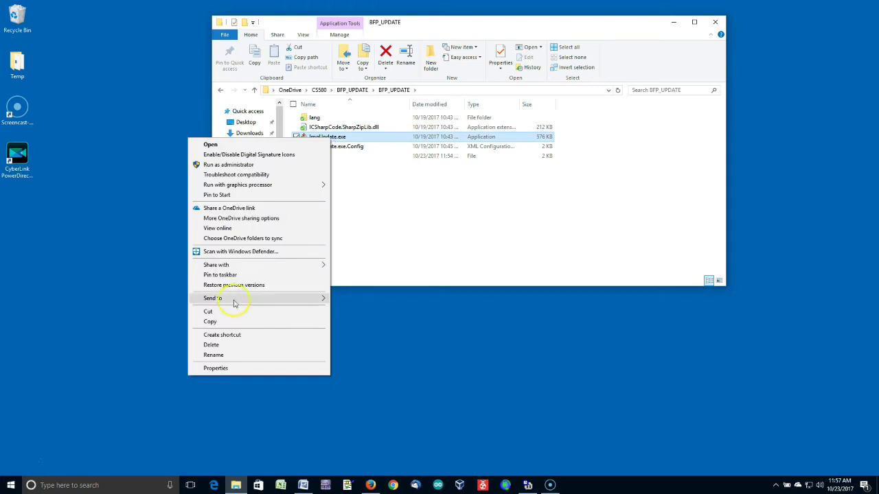
left_click(222, 335)
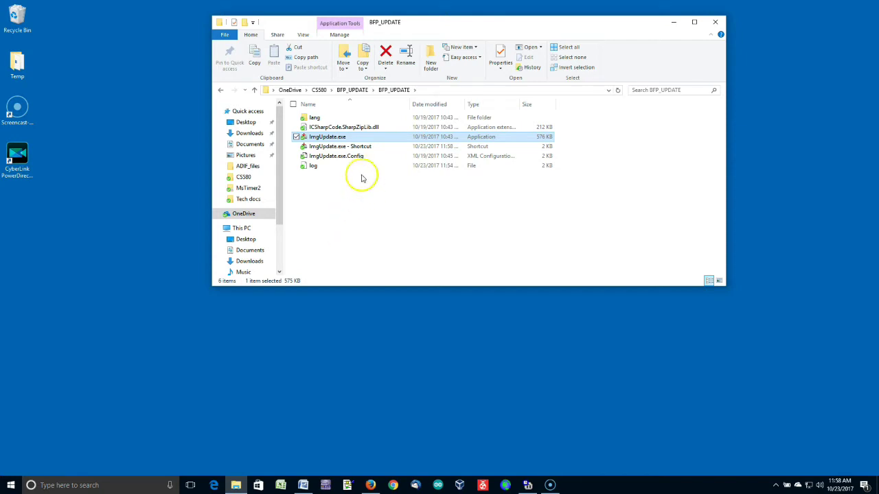
left_click(334, 147)
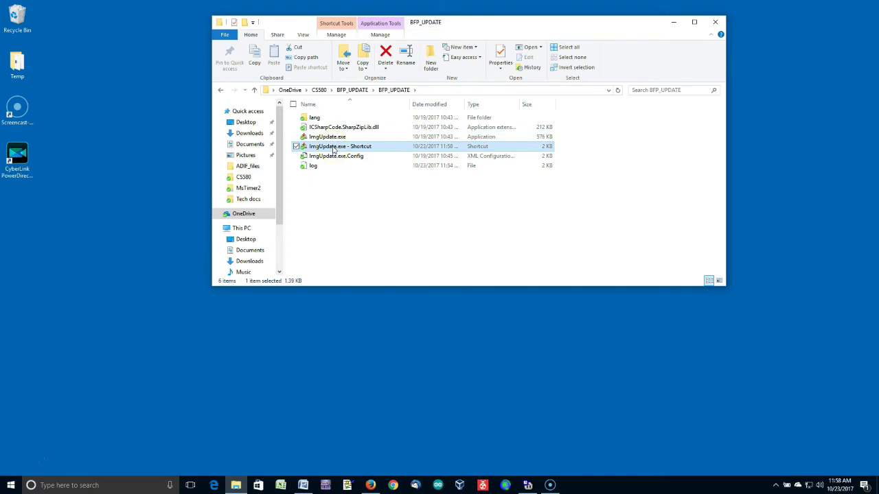
left_click_drag(335, 149, 32, 234)
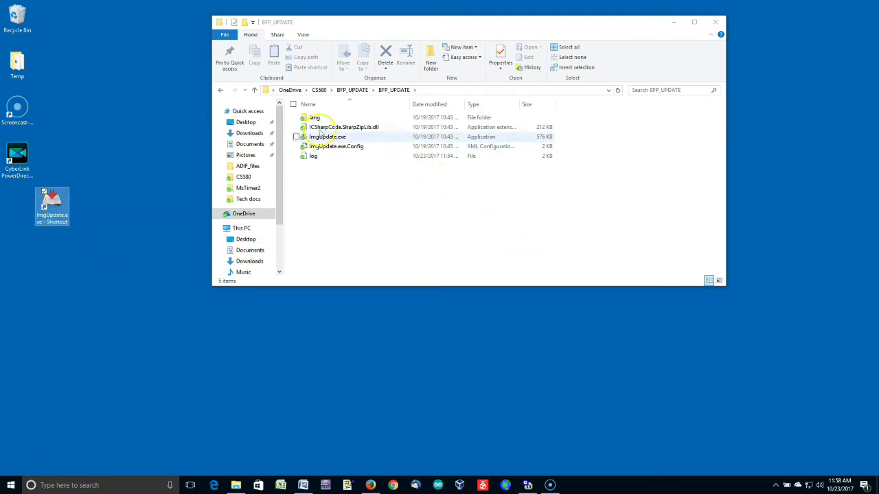
left_click(255, 92)
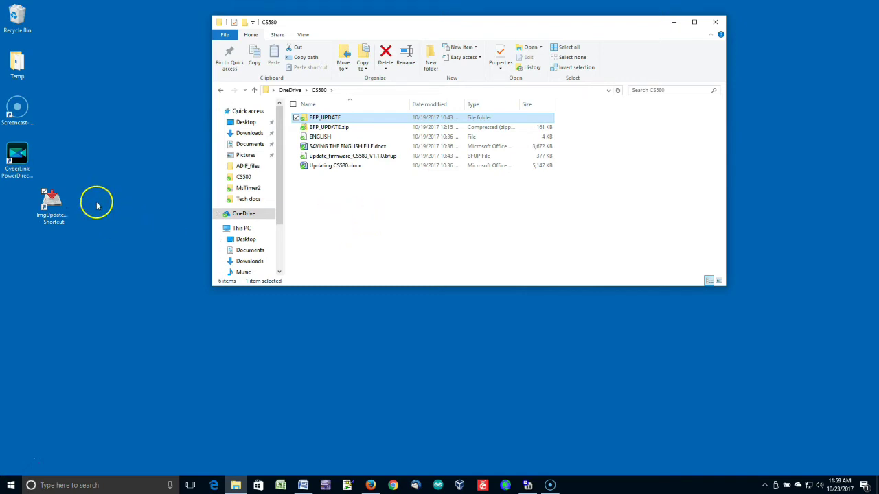
Step: Minimize the CS580 folder window so the desktop shows
left_click(672, 22)
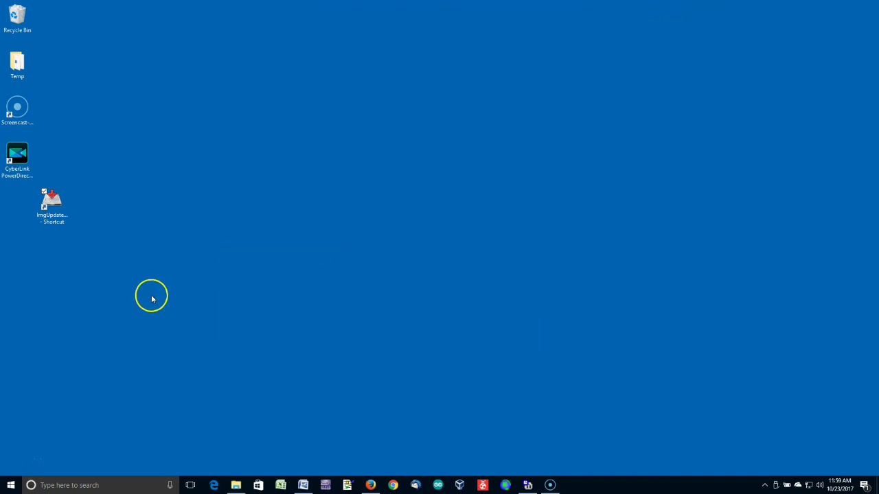
Step: Launch ImgUpdate from its shortcut and load update_firmware_CS580_V1.1.0.bfup
double_click(51, 201)
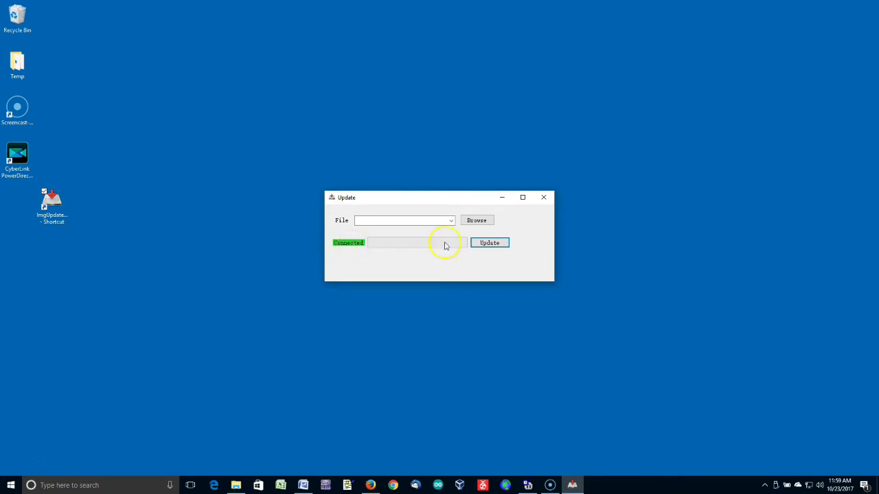
left_click(476, 220)
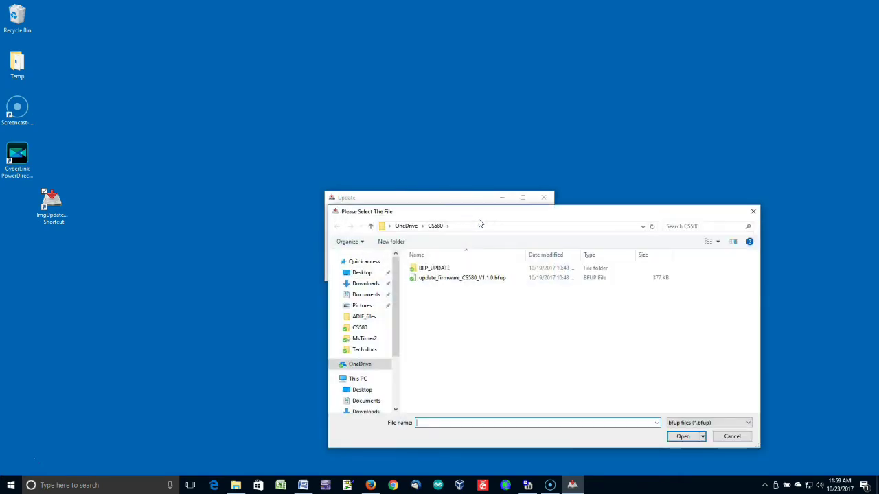
left_click_drag(490, 216, 357, 96)
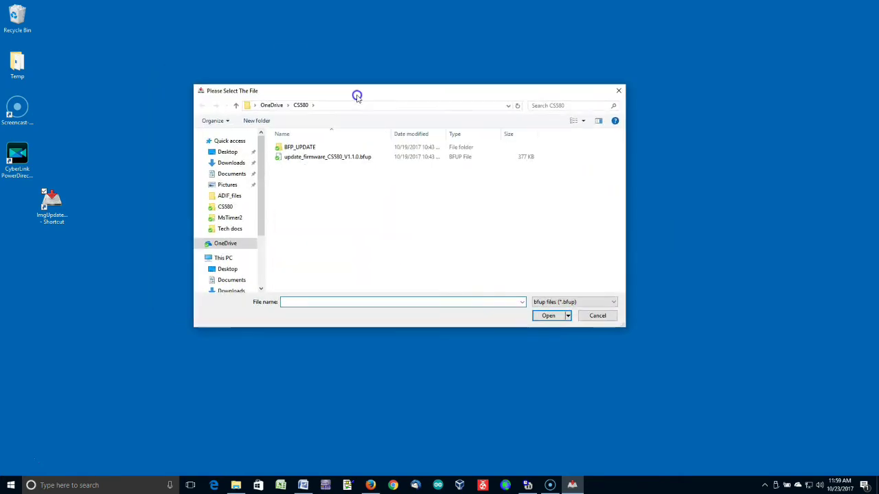
left_click(312, 160)
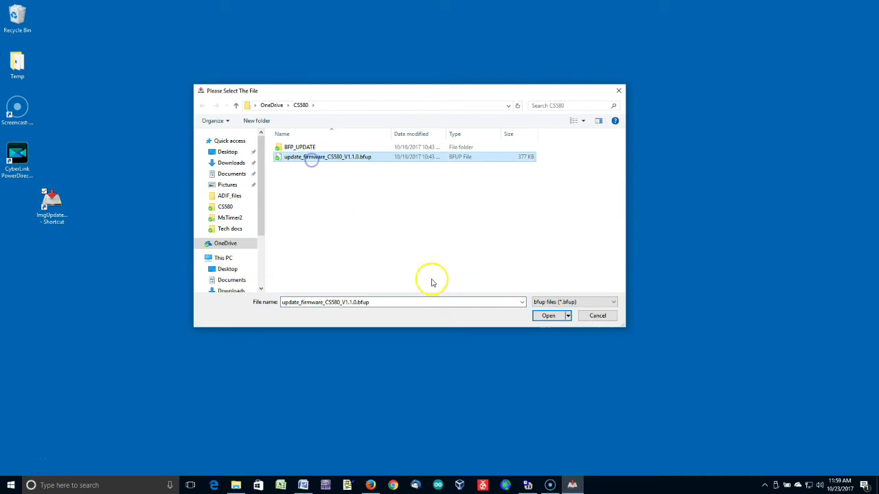
left_click(547, 316)
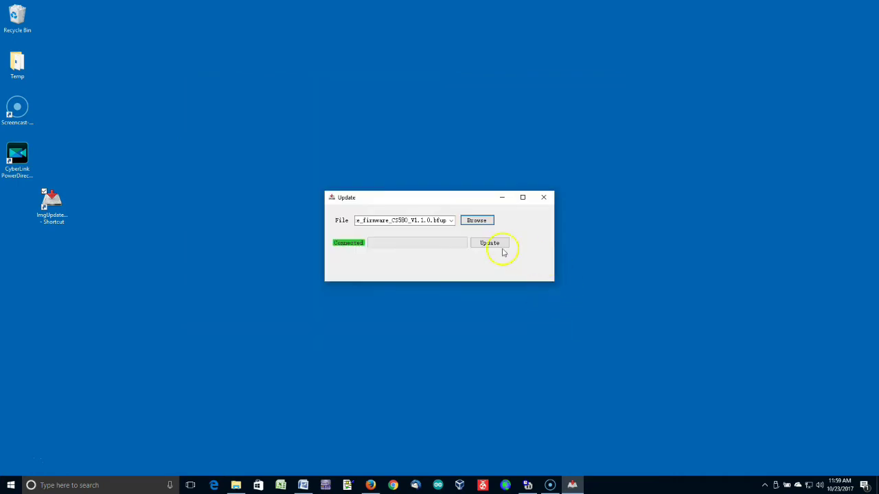
Step: Flash the V1.1.0 firmware to the radio and dismiss the Successful message
left_click(490, 246)
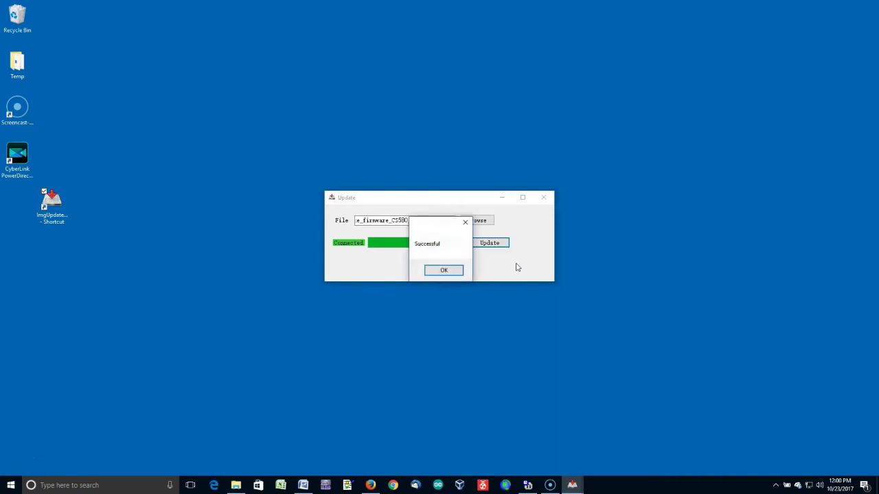
left_click(444, 270)
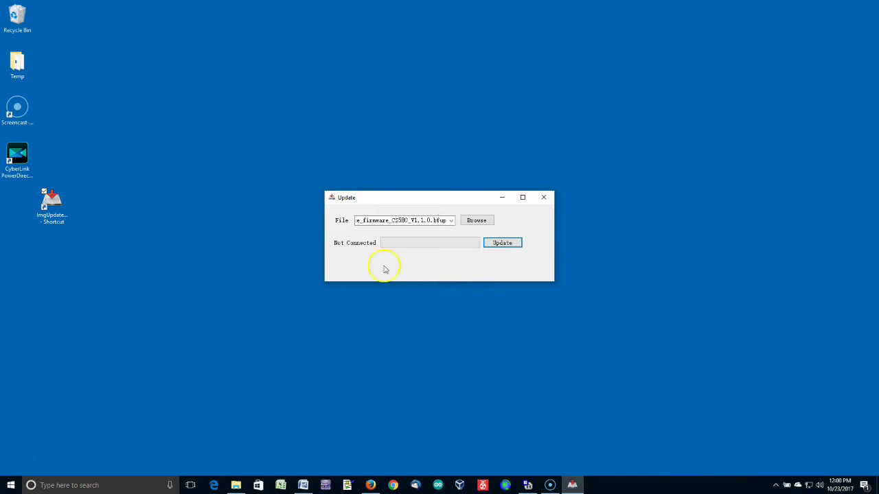
Step: Close the updater and open SAVING THE ENGLISH FILE.docx from the CS580 folder
left_click(545, 197)
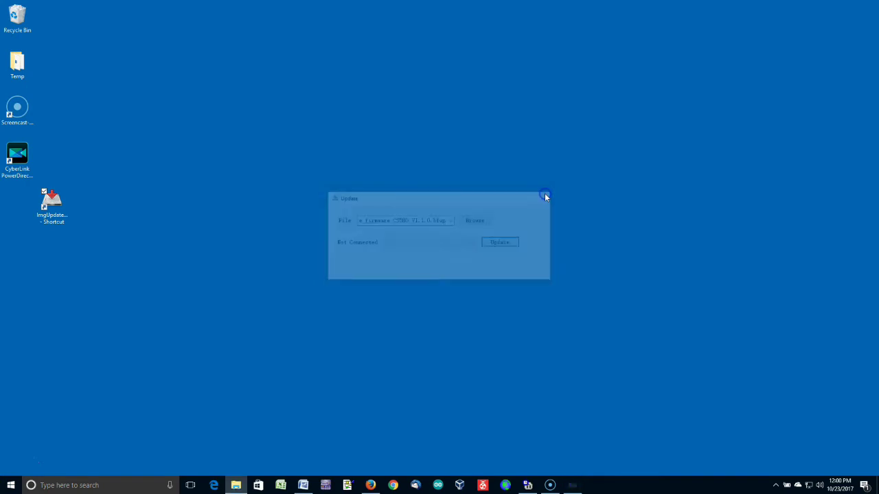
left_click(236, 485)
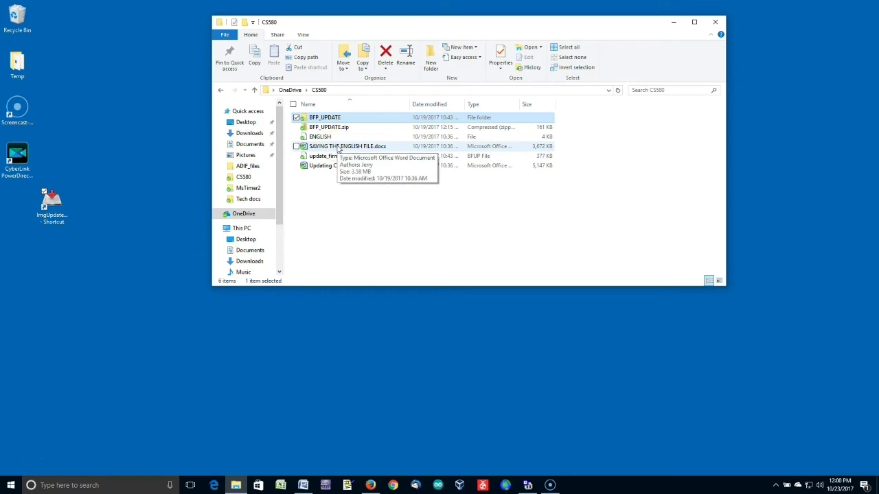
double_click(337, 148)
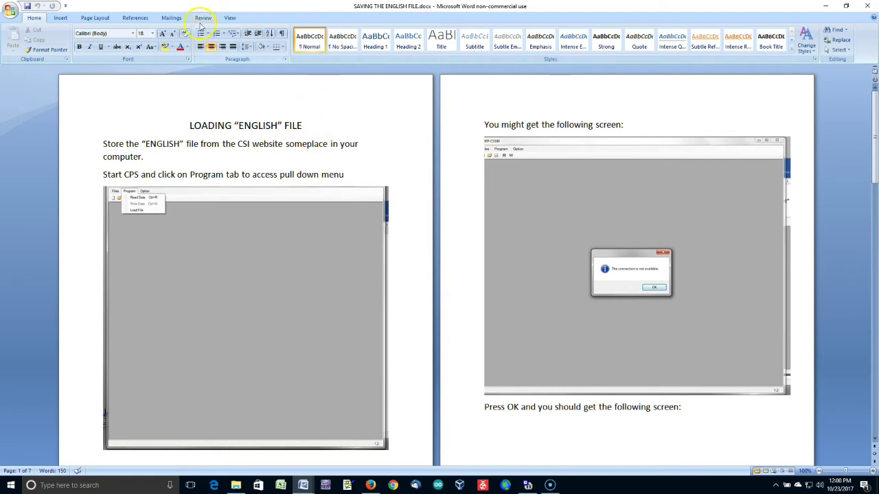
Step: Zoom the English-file guide to 150%
left_click(230, 17)
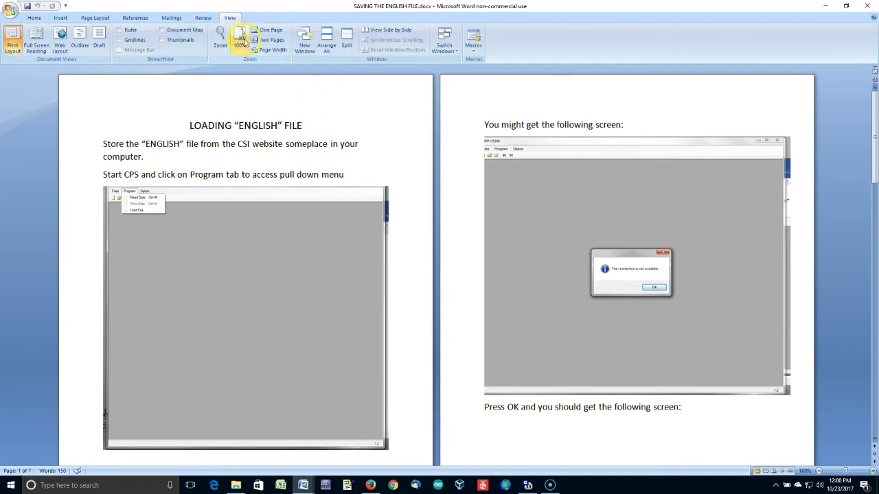
left_click(219, 35)
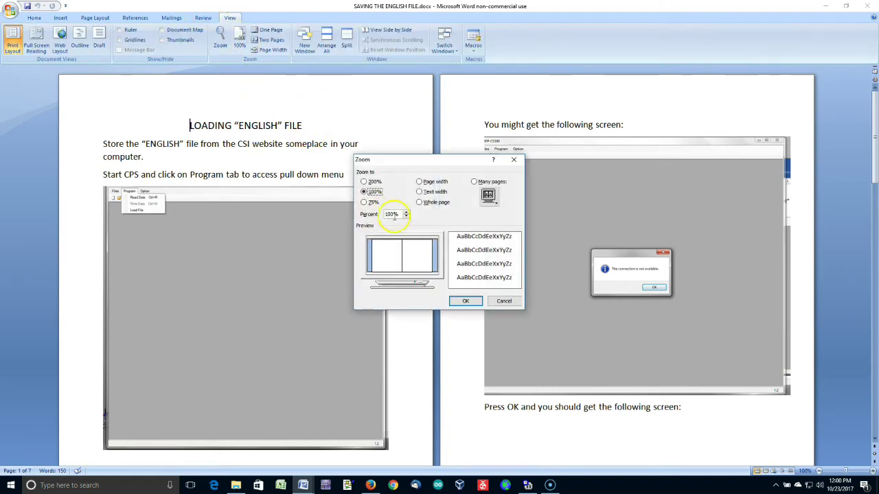
double_click(392, 214)
type("150")
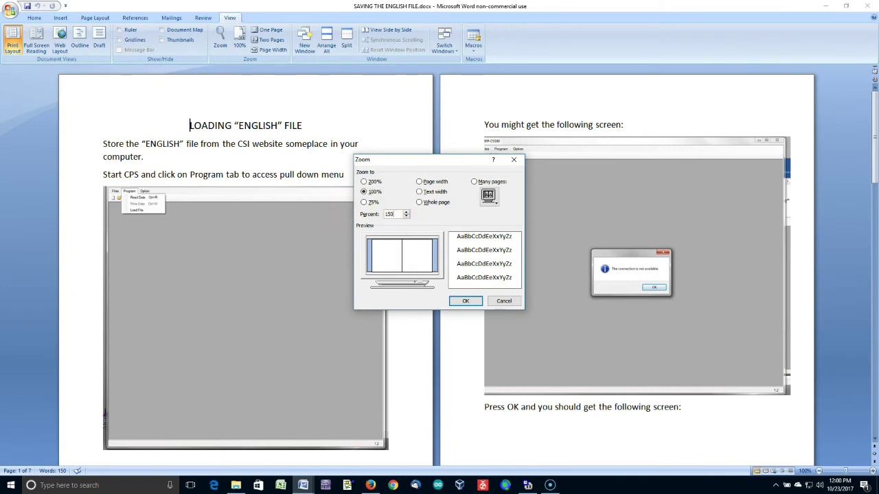
key("Return")
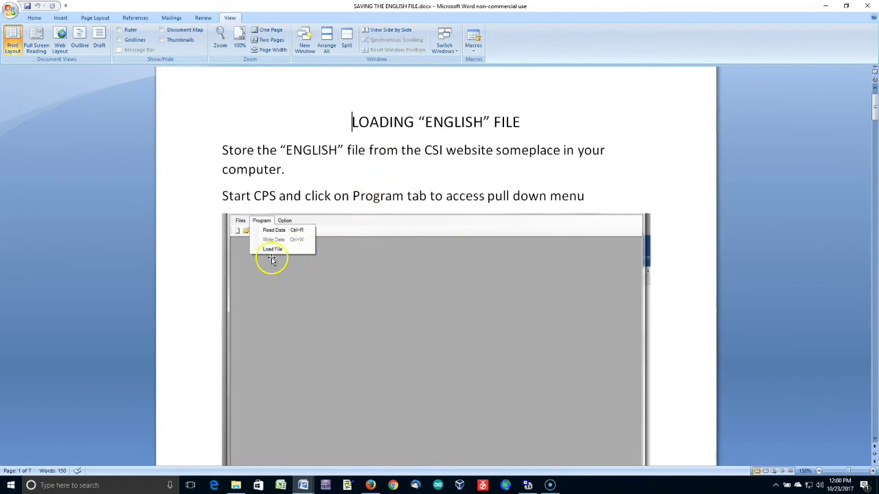
Step: Scroll down to the 'Press the Select key' Load File screenshot
scroll(495, 263, "down", 6)
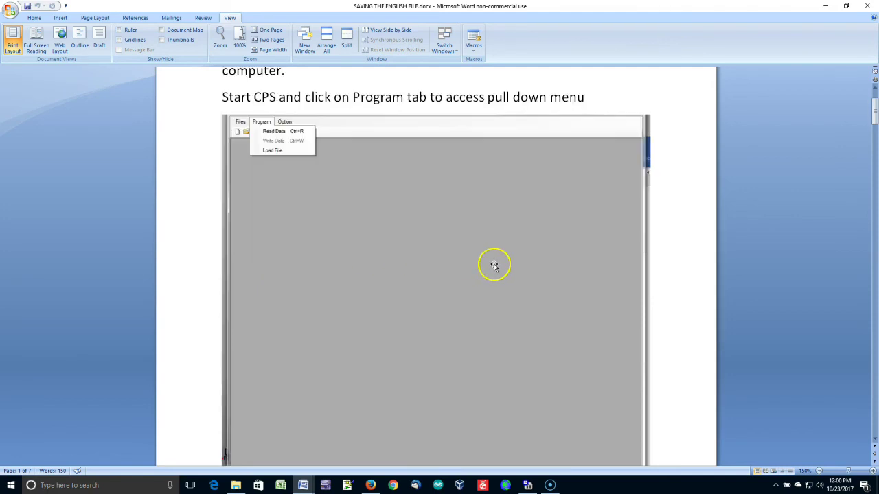
scroll(495, 263, "down", 5)
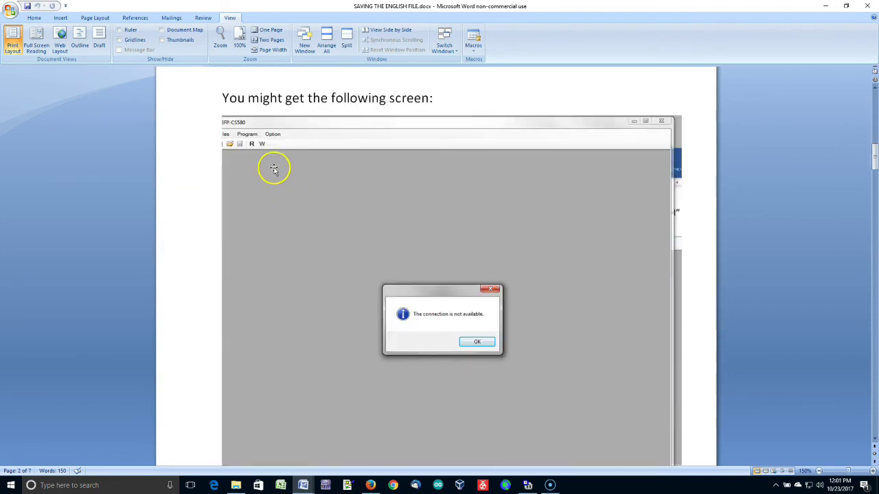
scroll(260, 168, "up", 8)
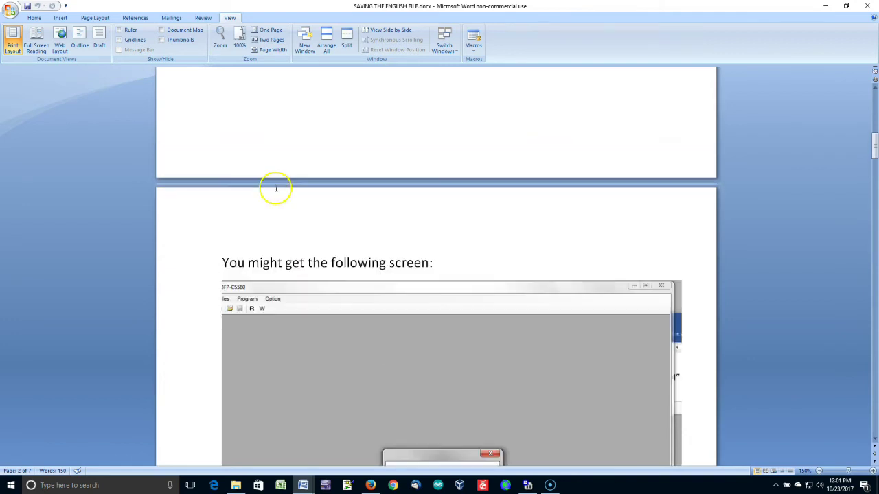
scroll(275, 190, "up", 1)
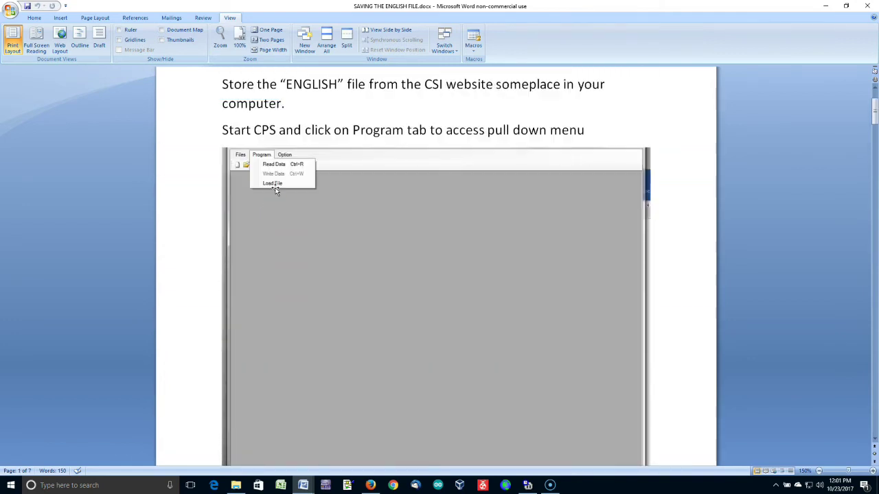
scroll(312, 138, "down", 10)
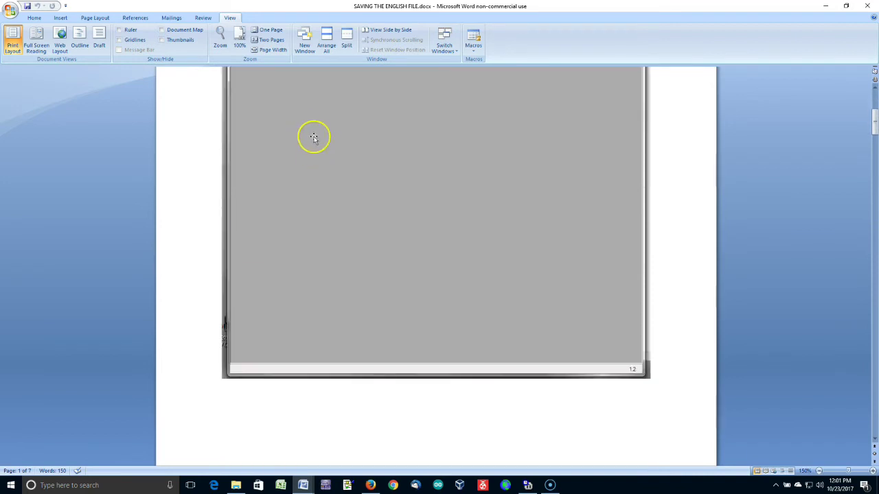
scroll(309, 137, "down", 14)
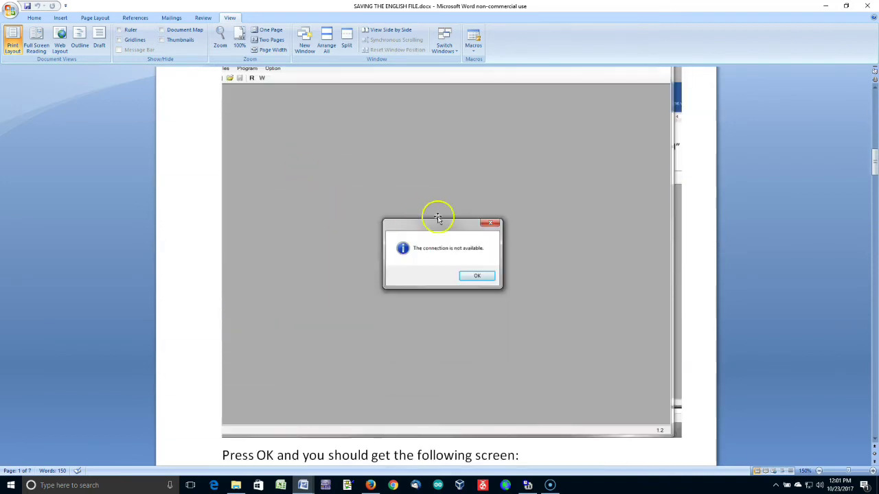
scroll(435, 280, "down", 15)
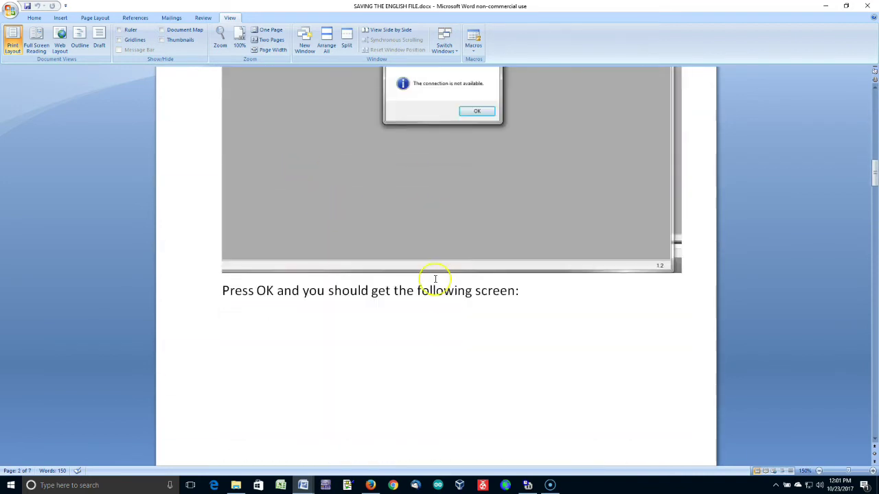
scroll(435, 280, "down", 1)
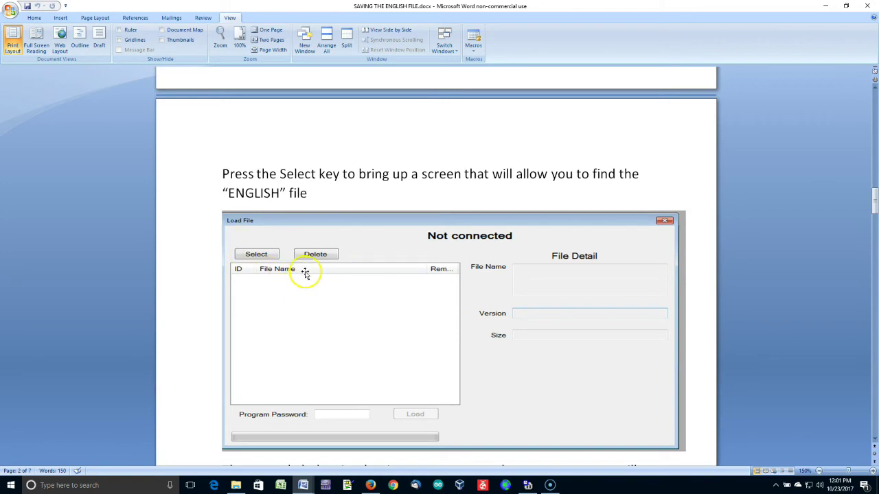
Step: Scroll through the remaining pages to the final 'Write successful!' screenshot
scroll(305, 272, "down", 1)
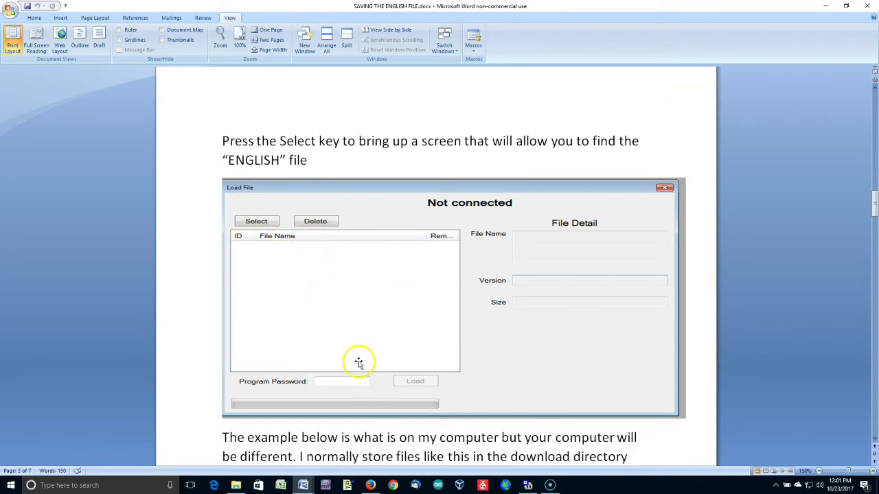
scroll(357, 362, "down", 3)
scroll(359, 357, "down", 12)
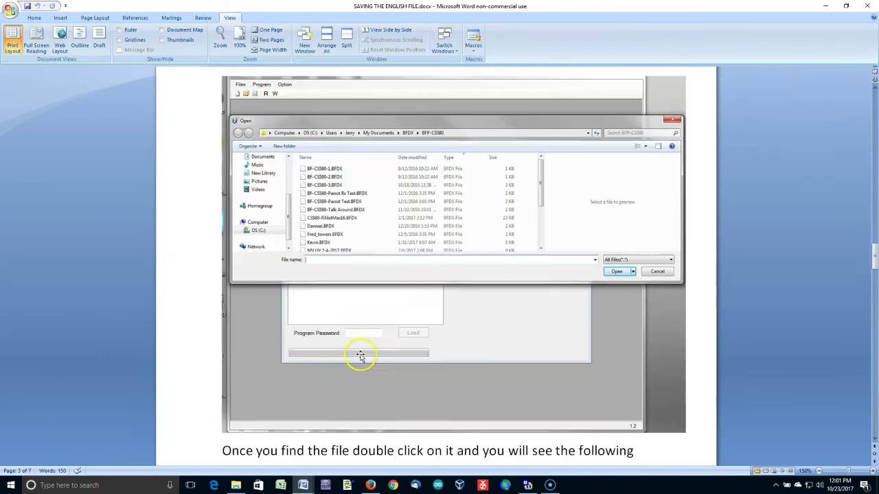
scroll(362, 352, "down", 12)
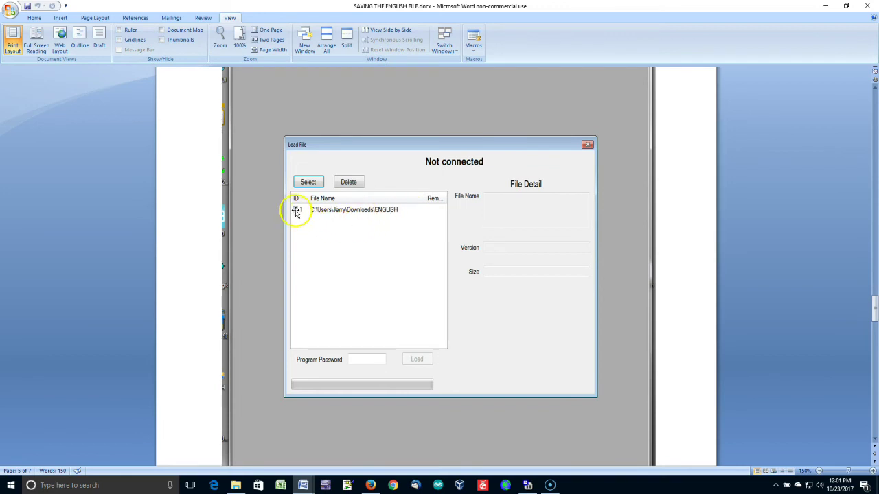
scroll(433, 430, "down", 8)
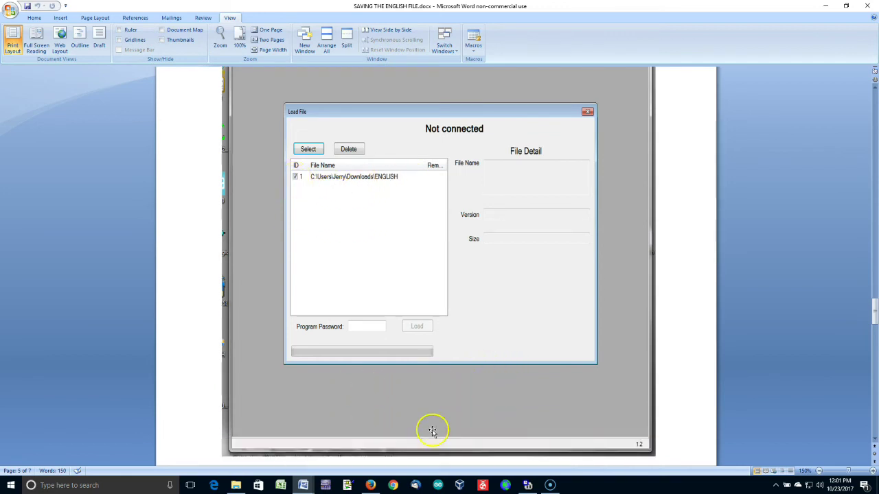
scroll(433, 430, "down", 8)
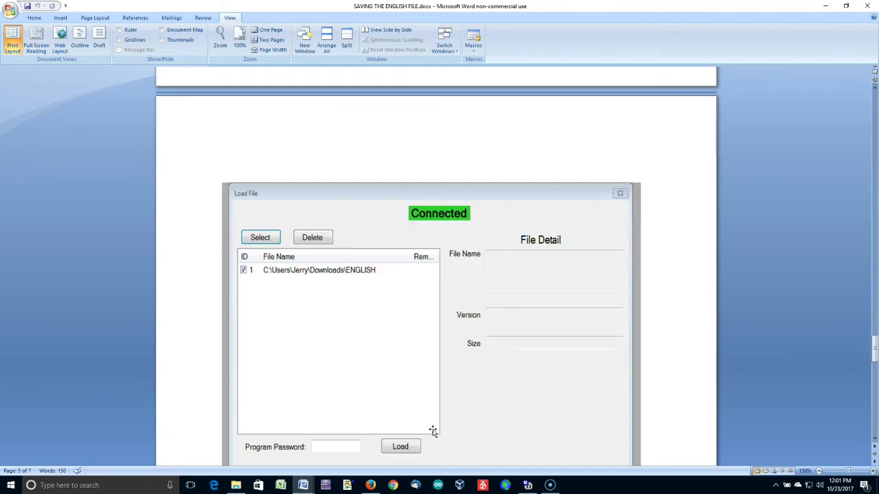
left_click(434, 403)
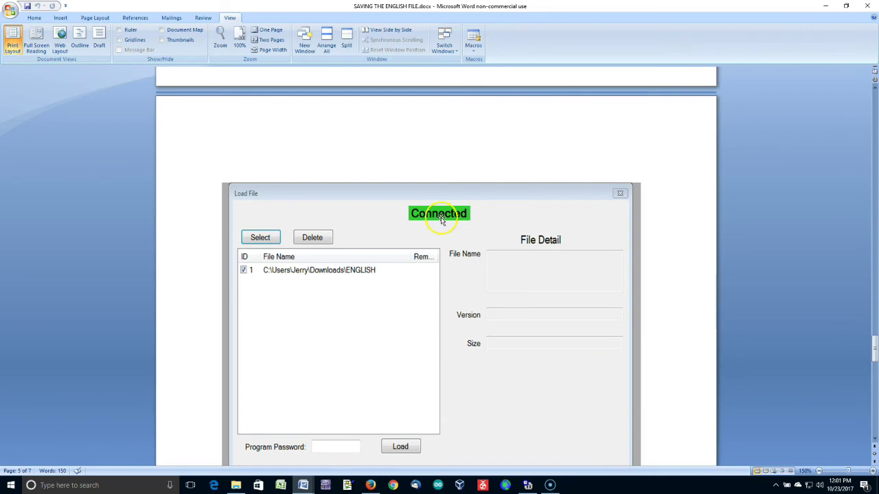
scroll(442, 218, "down", 15)
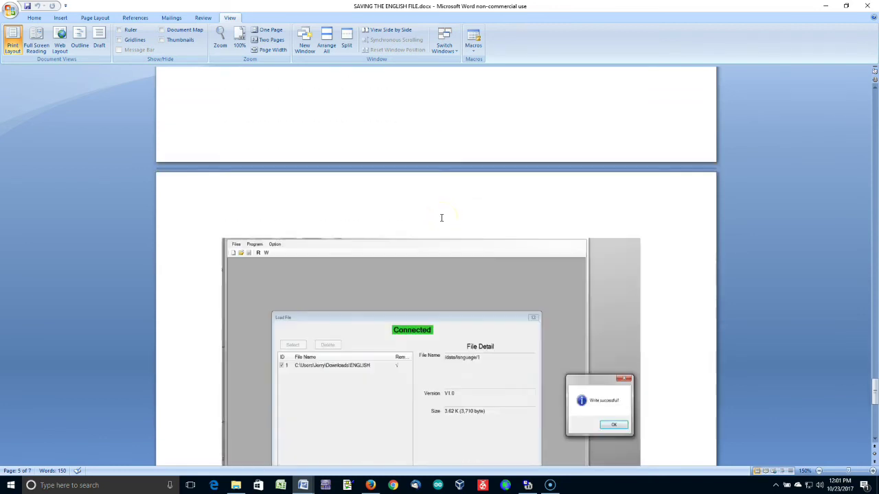
scroll(442, 218, "down", 4)
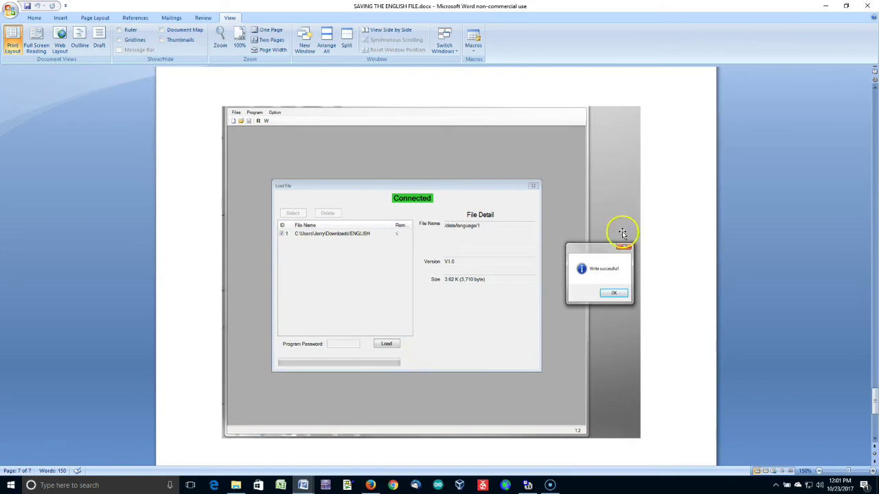
Step: Minimize the Word documents and the CS580 folder window
left_click(827, 8)
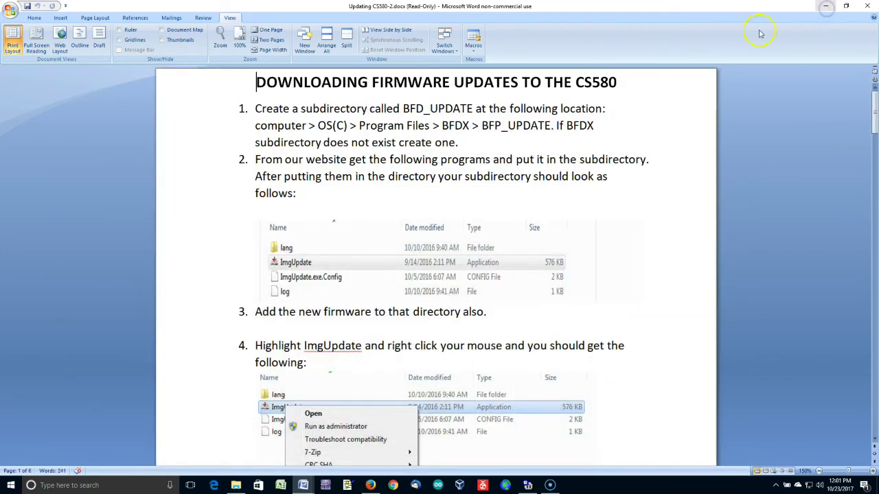
left_click(820, 9)
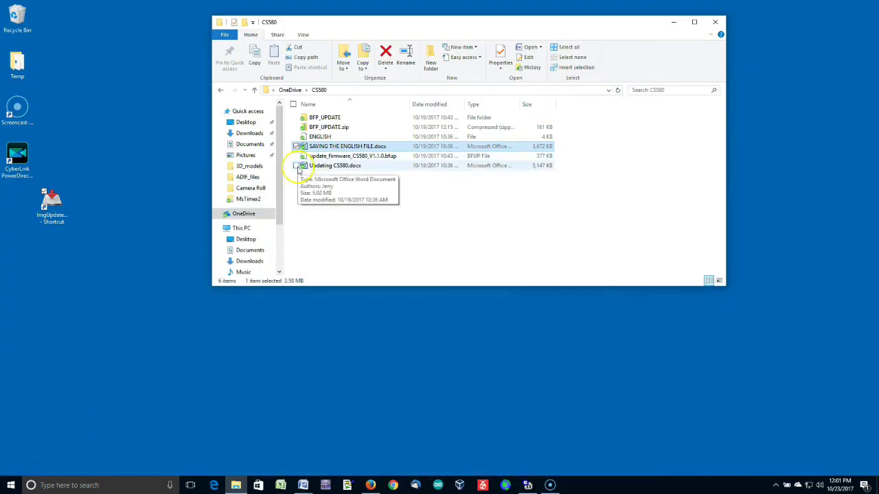
left_click(674, 24)
Step: Open Temp > Ham Radio > DMR and launch BFP-CS580
double_click(17, 62)
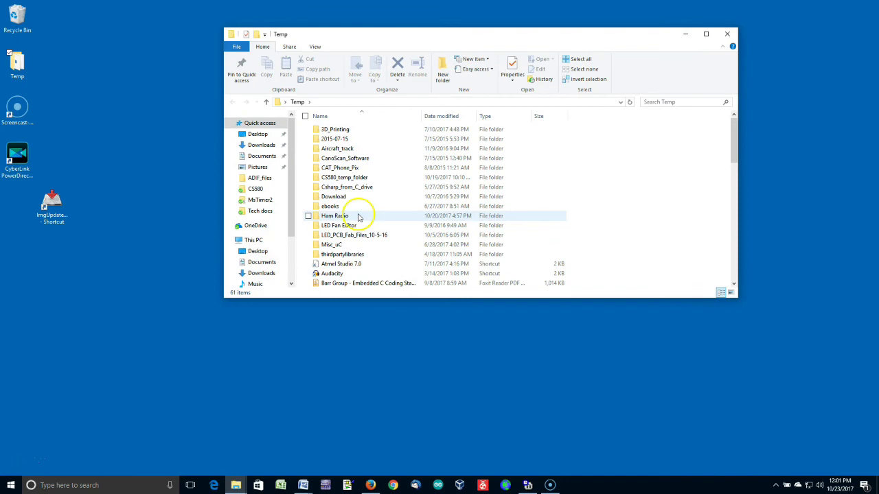
double_click(358, 215)
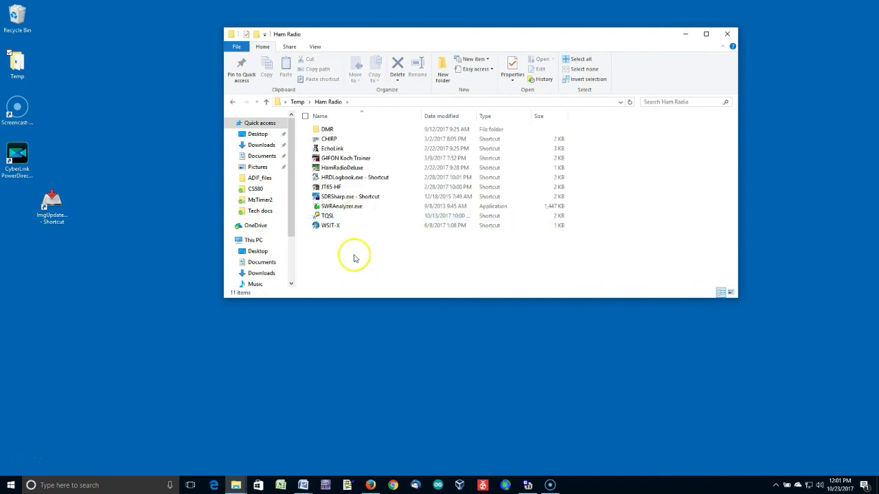
double_click(327, 128)
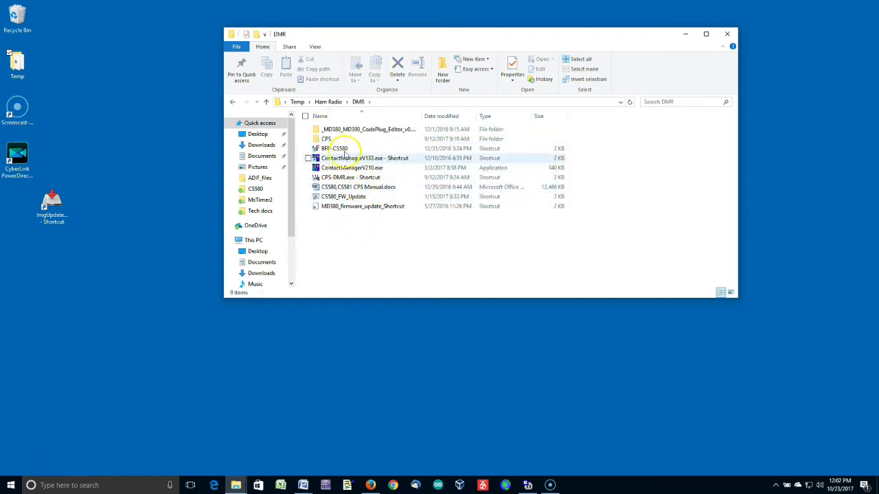
left_click(347, 149)
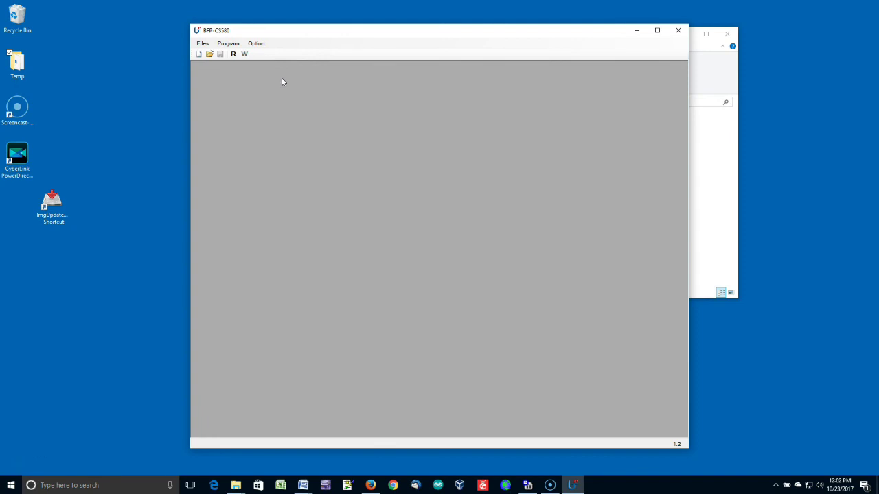
Step: Through Program > Load File, add the ENGLISH file from OneDrive\CS580 to the load list
left_click(226, 43)
left_click(239, 75)
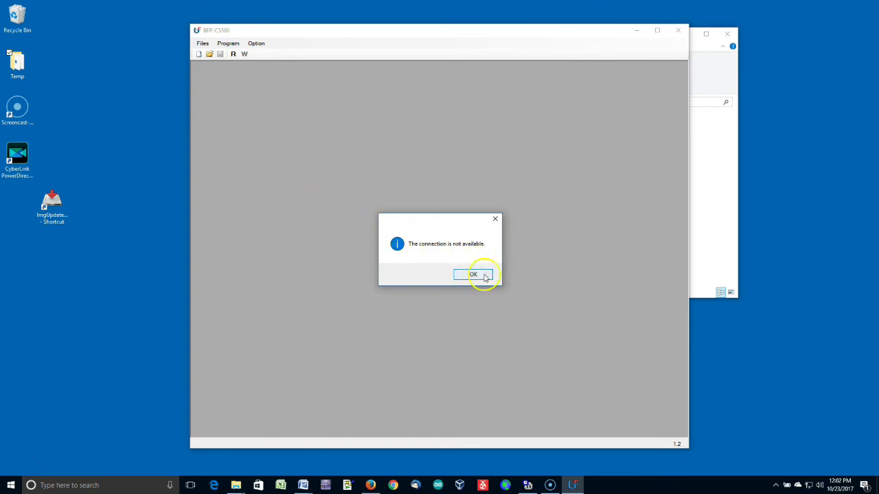
left_click(473, 275)
left_click(279, 172)
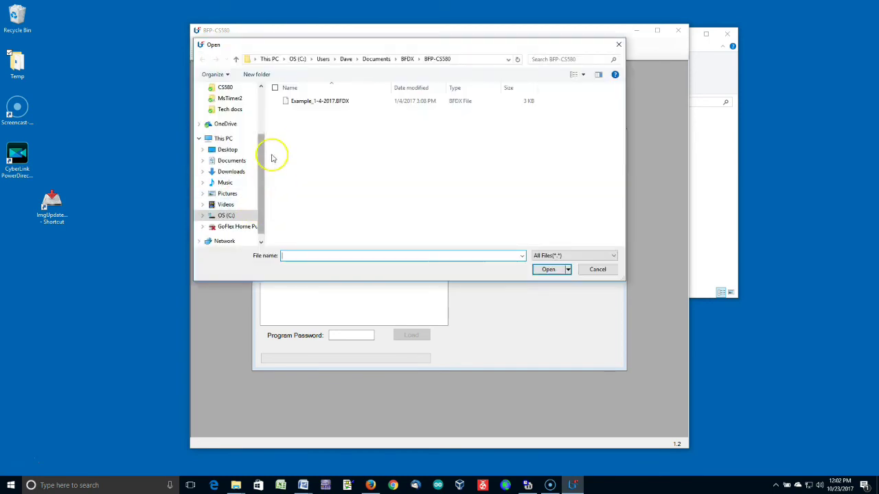
left_click(221, 125)
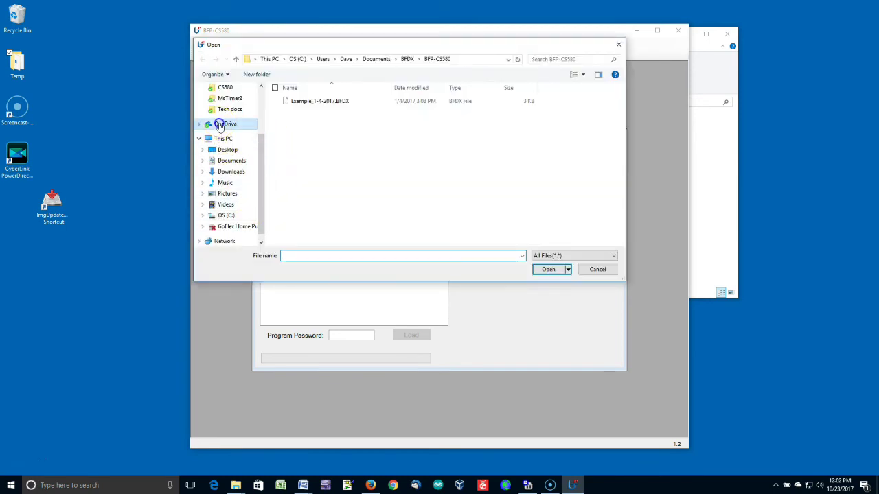
double_click(300, 158)
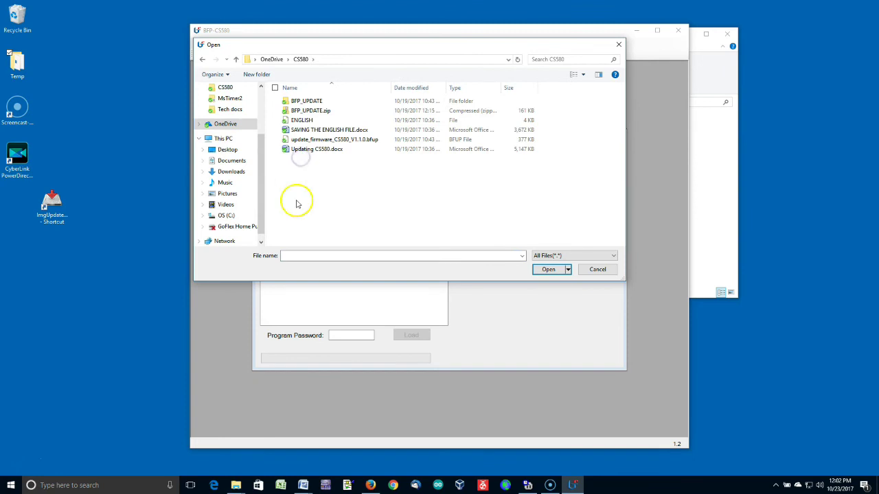
left_click(298, 120)
left_click(546, 269)
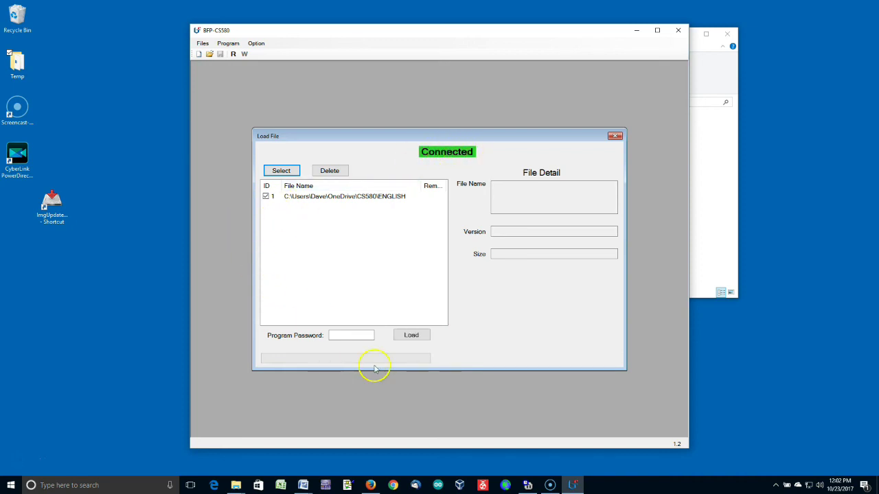
Step: Write the ENGLISH file to the radio, acknowledge the success message, and exit BFP-CS580
left_click(412, 335)
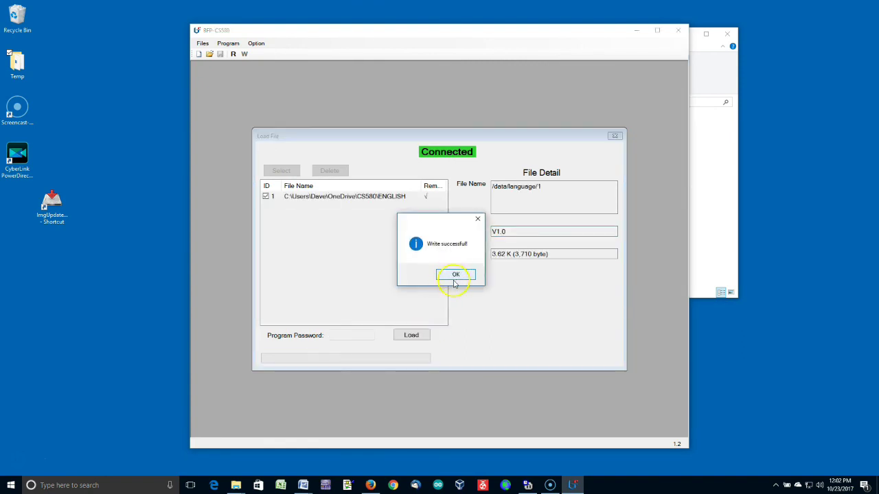
left_click(456, 277)
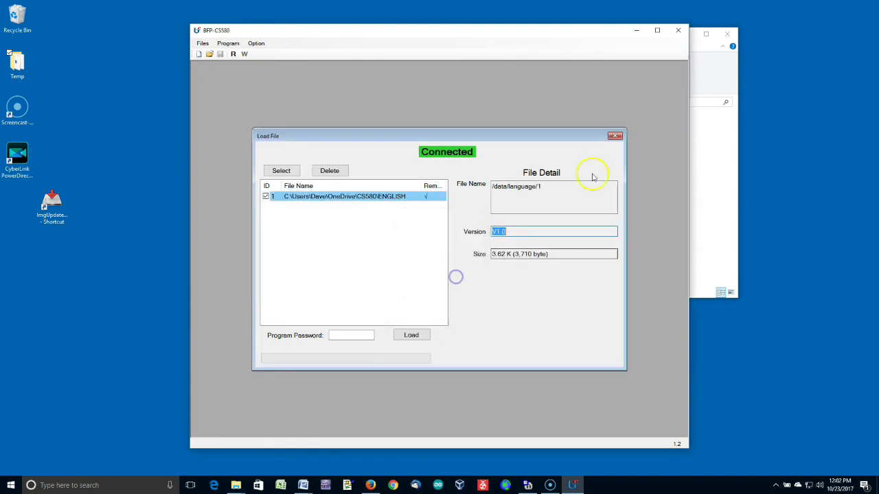
left_click(679, 30)
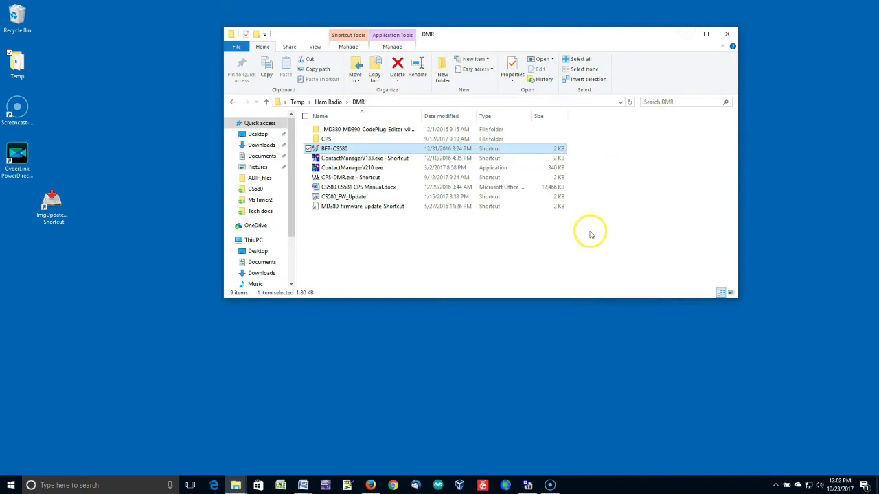